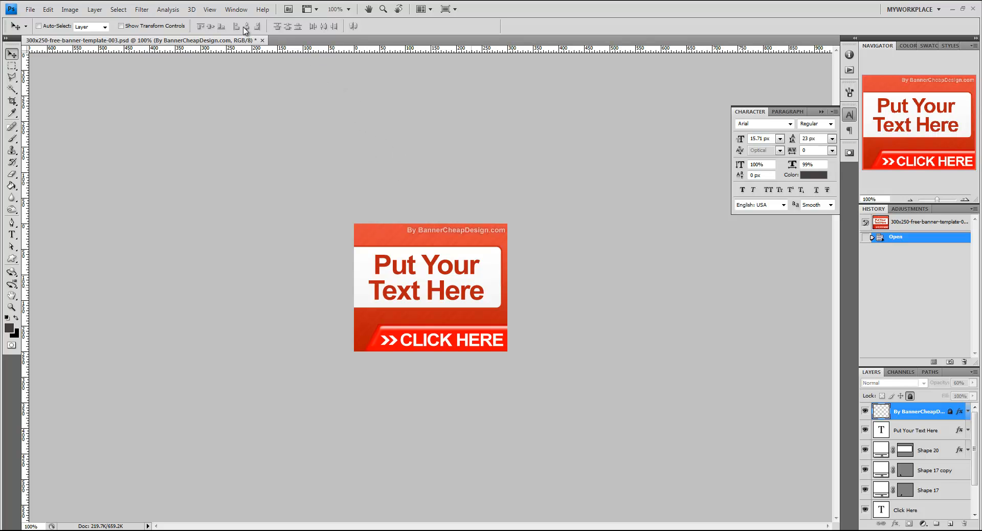
# Step: Show the Animation panel and convert the banner's timeline to a frame animation
pyautogui.click(239, 9)
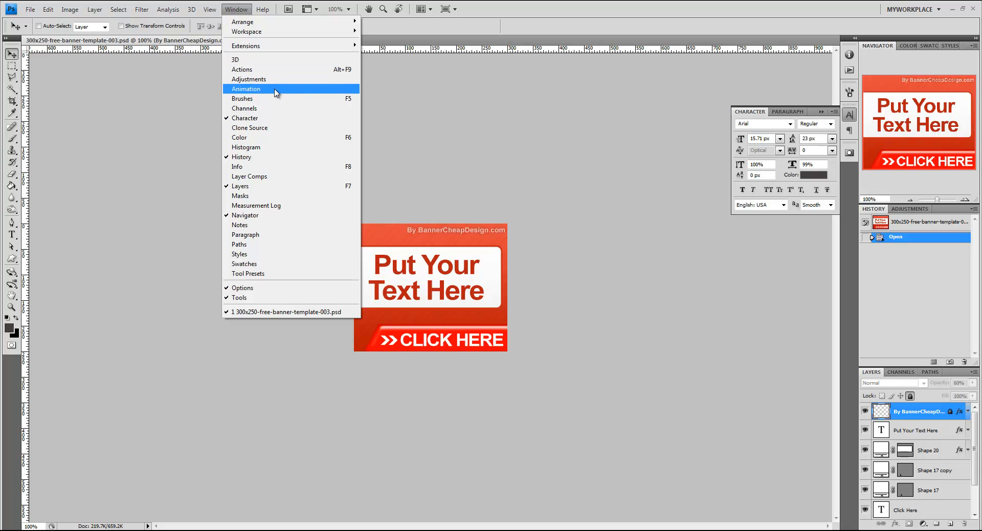
pyautogui.click(276, 93)
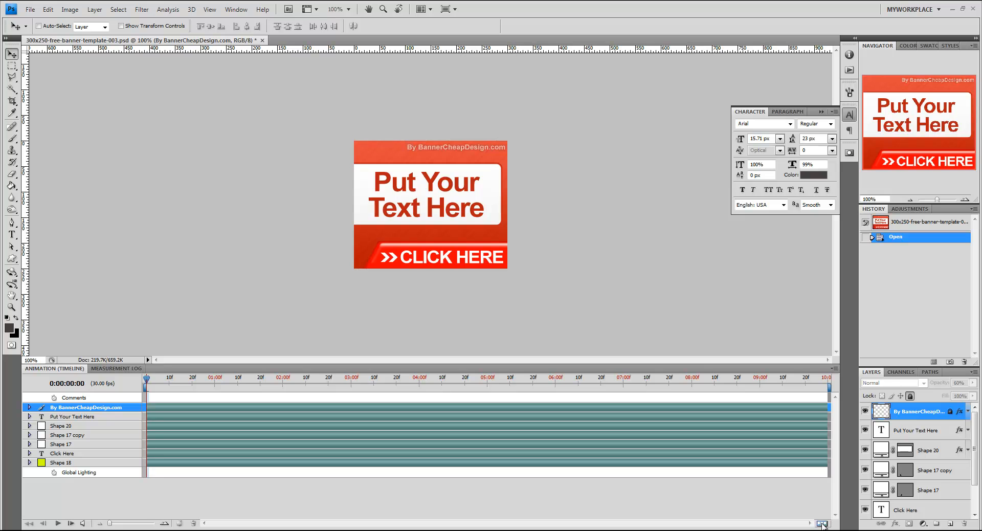
pyautogui.click(823, 523)
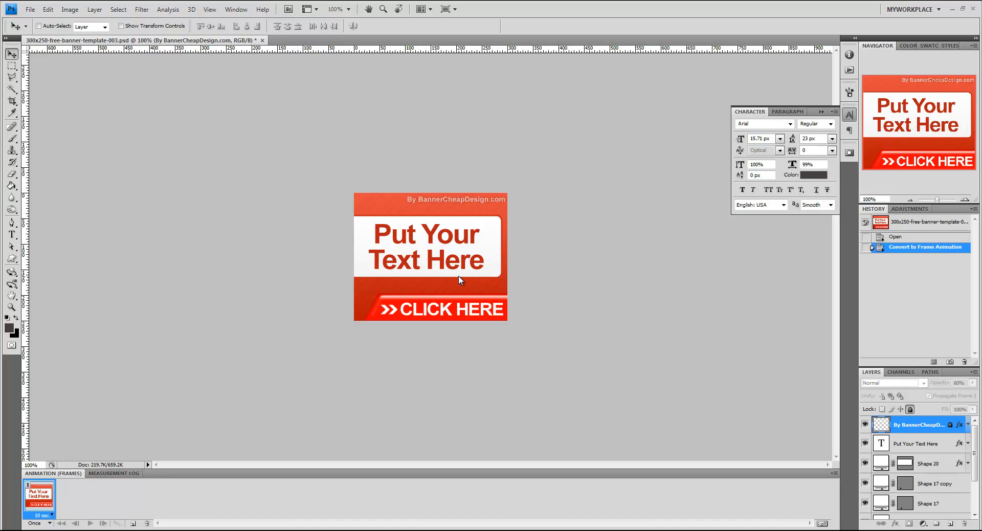
# Step: Try a 2-second delay and a custom 20-second delay on the first frame
pyautogui.click(53, 518)
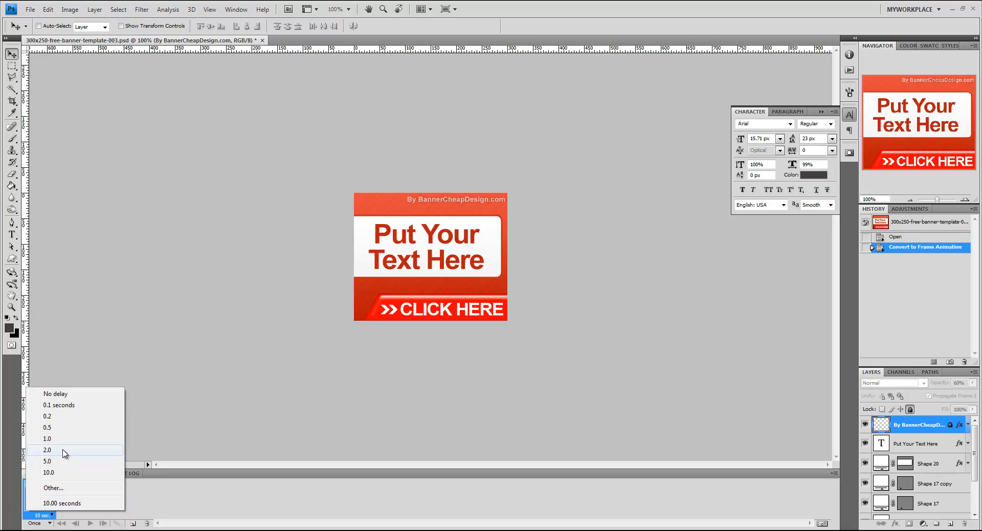
pyautogui.click(64, 451)
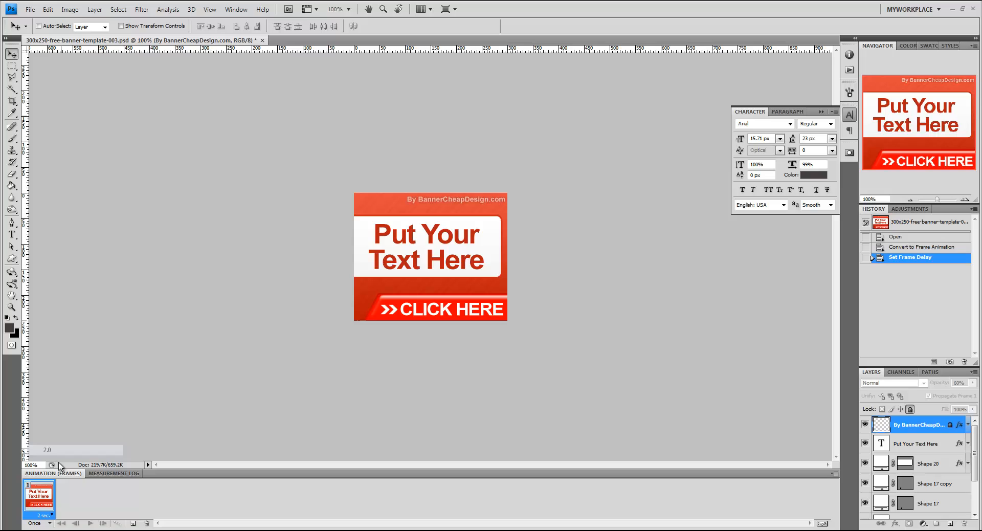
pyautogui.click(53, 516)
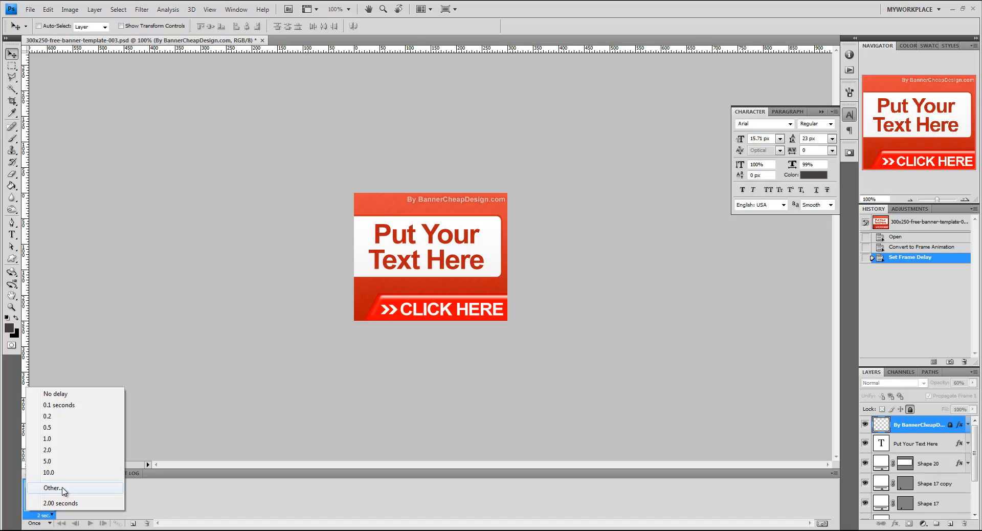
pyautogui.click(62, 488)
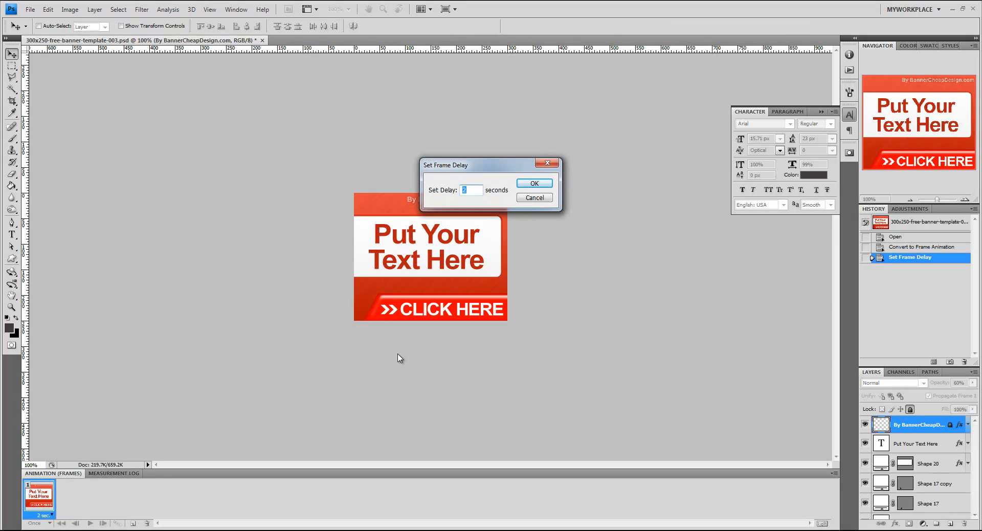
pyautogui.write('20')
pyautogui.click(535, 183)
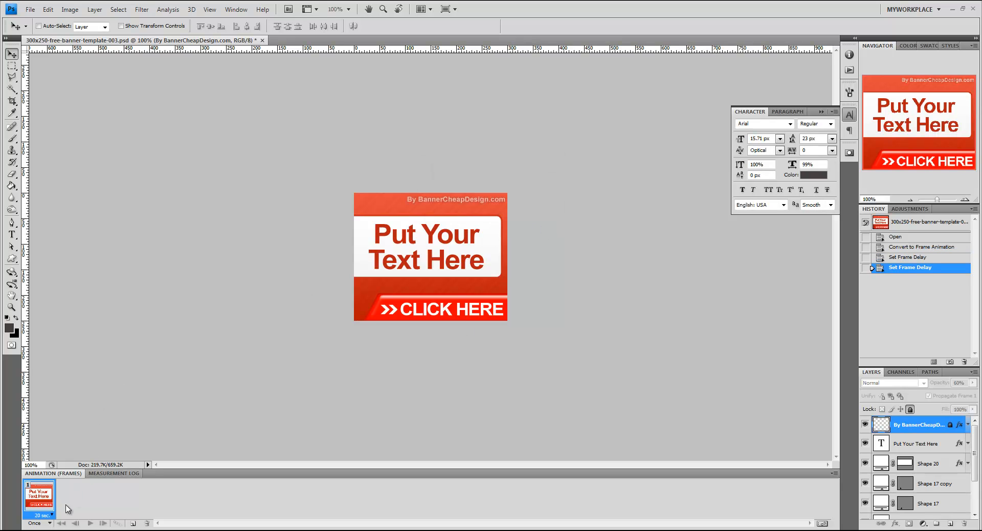
# Step: Set the first frame's delay to 2 seconds and duplicate the frame
pyautogui.click(50, 515)
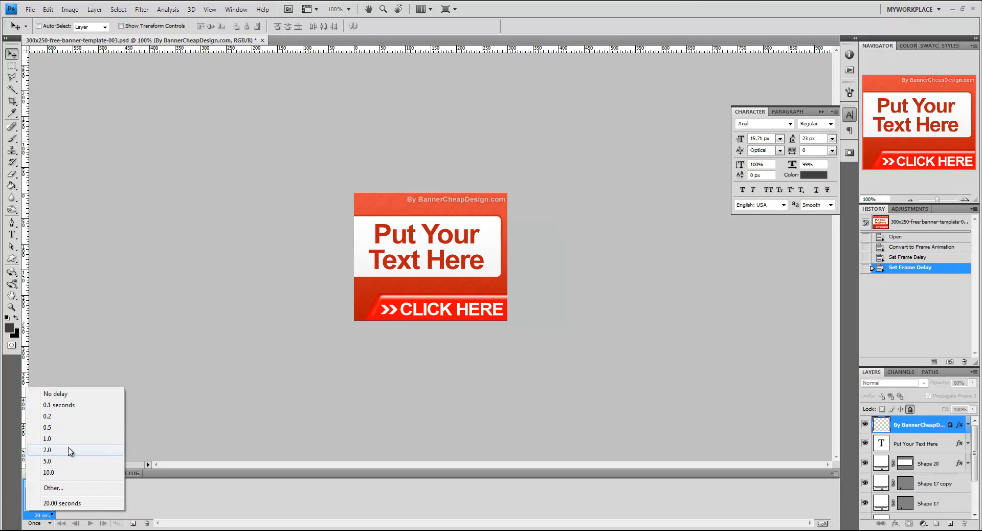
pyautogui.click(70, 449)
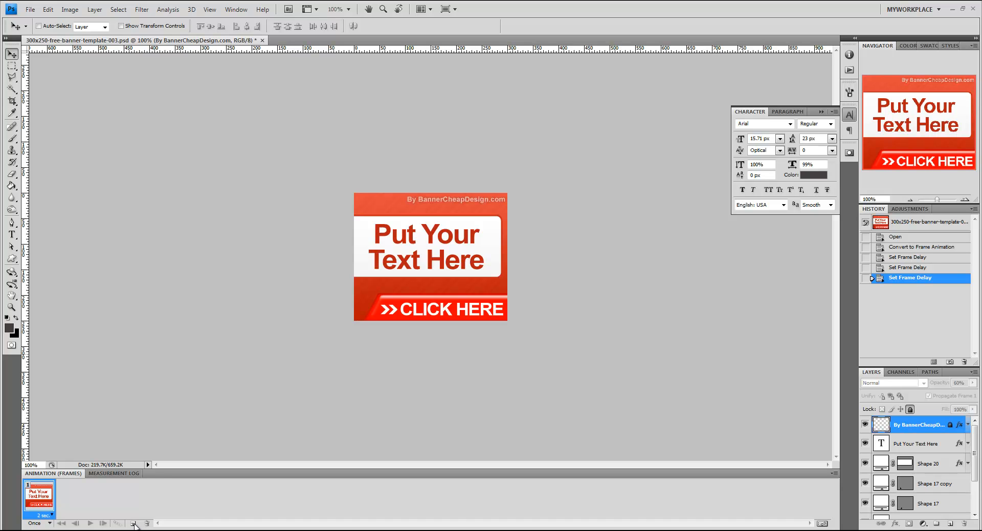
pyautogui.click(133, 524)
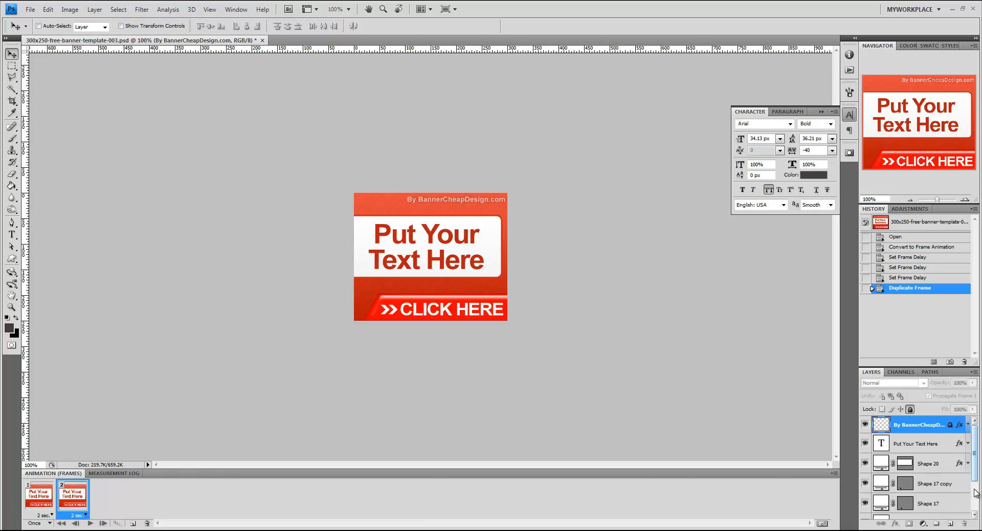
# Step: Hide the Click Here text layer in the second frame and set that frame's delay to 0.1 seconds
pyautogui.moveTo(976, 465); pyautogui.dragTo(978, 488)
pyautogui.click(908, 479)
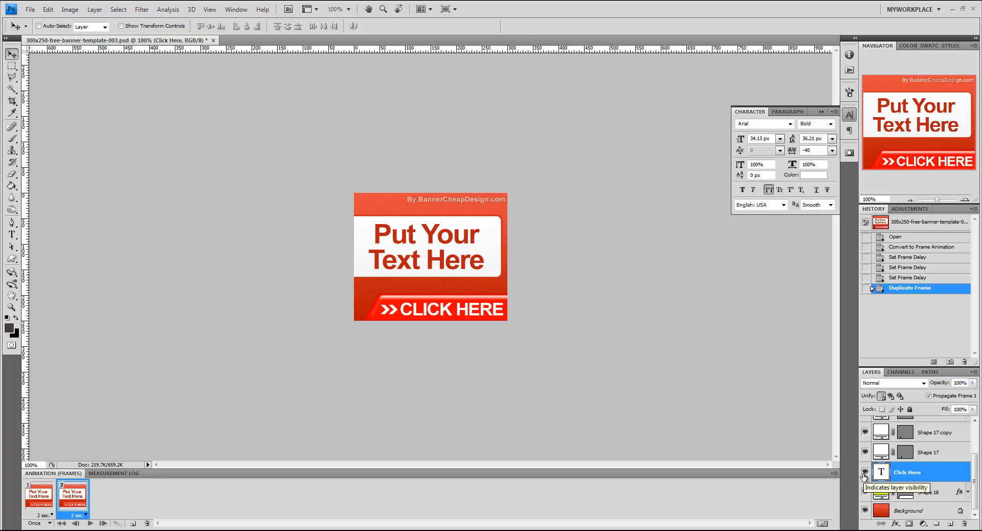
pyautogui.click(864, 472)
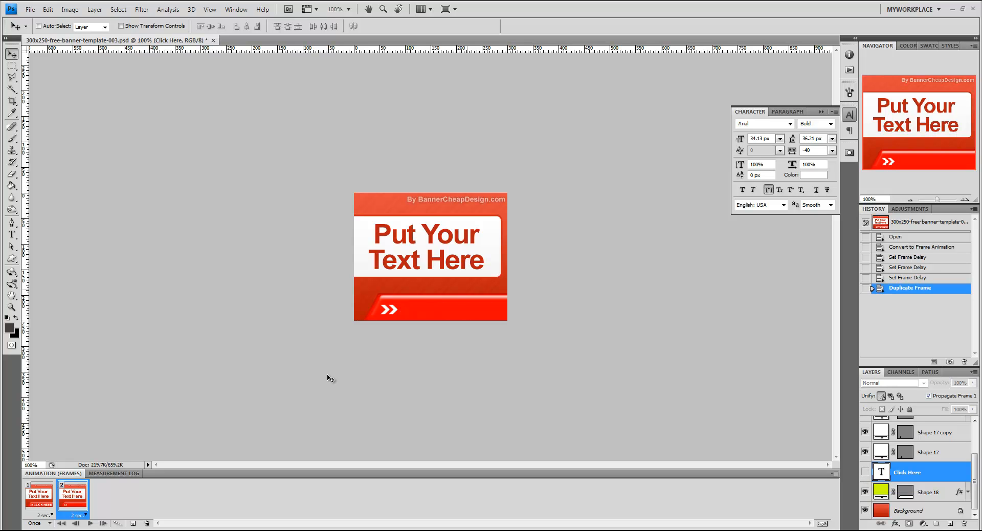
pyautogui.click(82, 517)
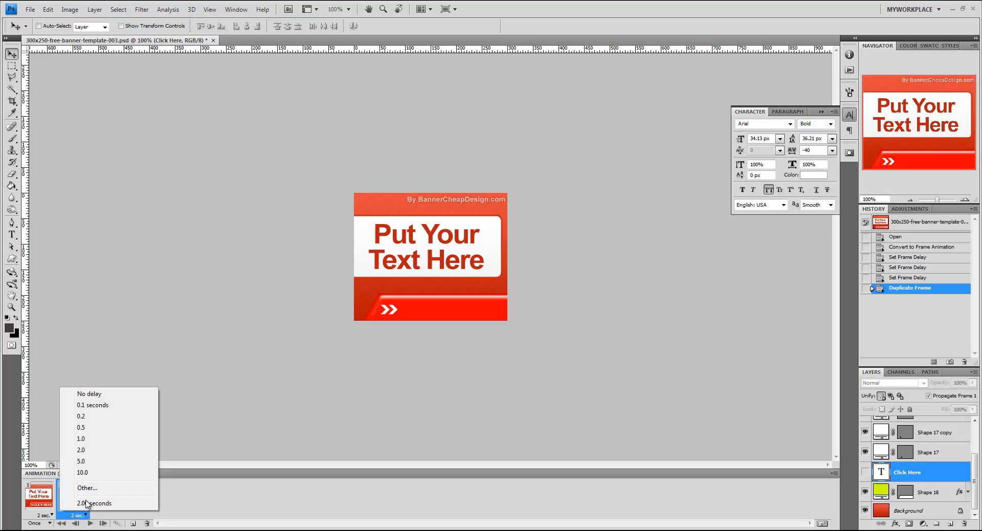
pyautogui.click(99, 410)
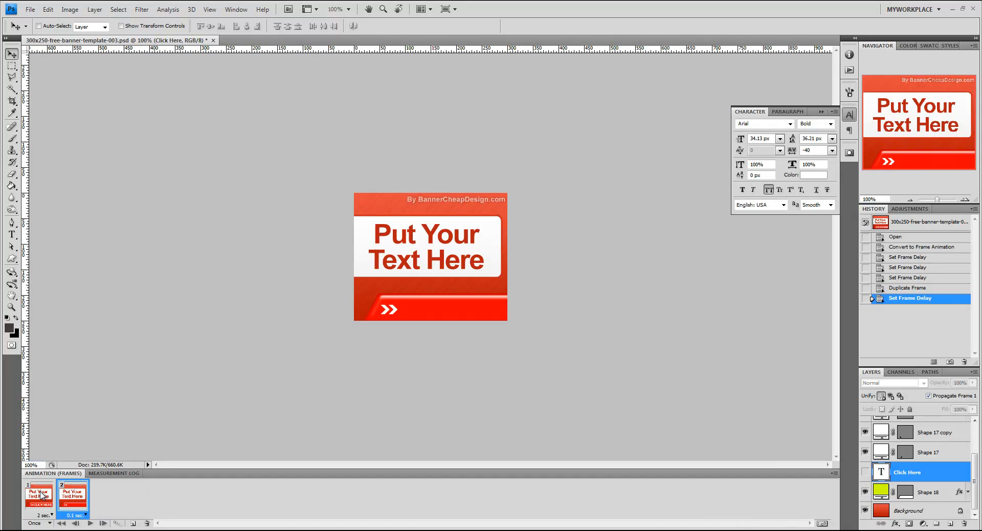
# Step: Compare the banner's two frames by switching between them, ending on the first frame
pyautogui.click(43, 497)
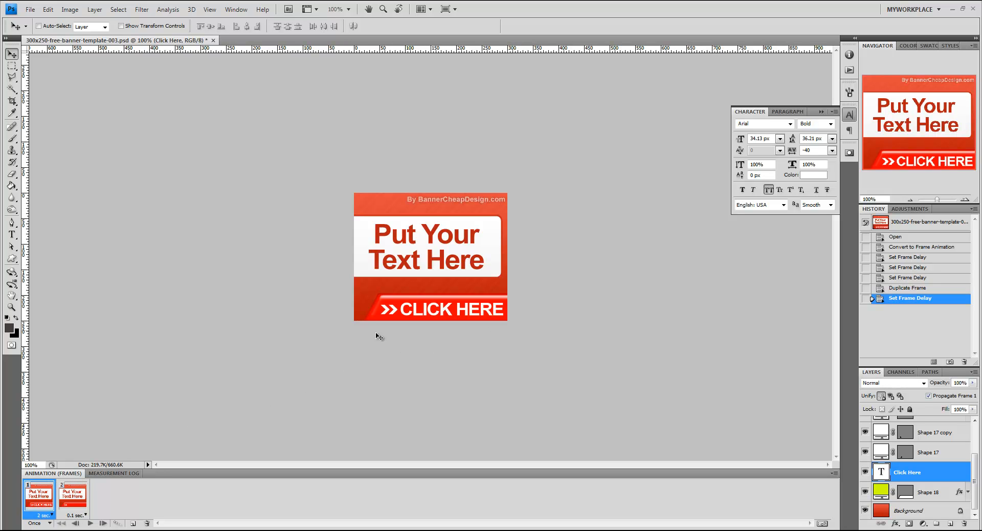
pyautogui.click(81, 496)
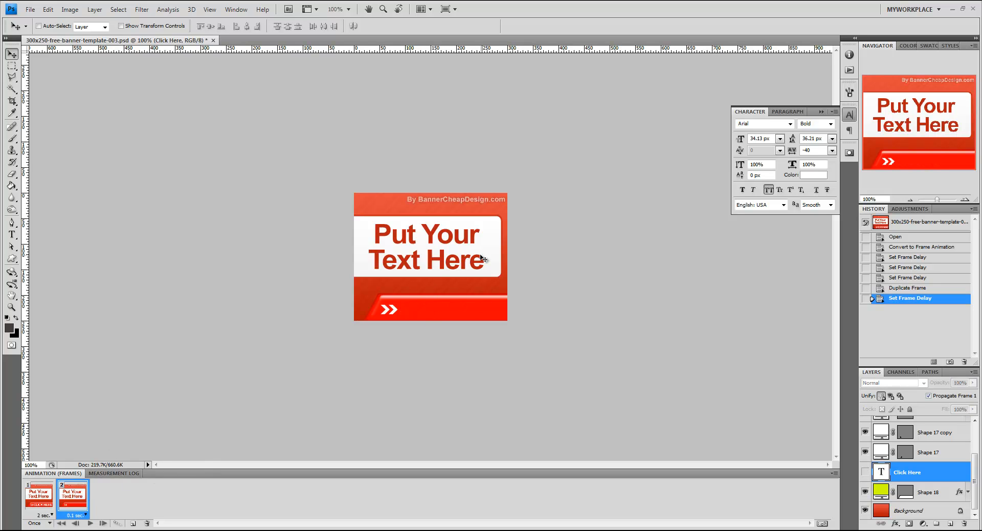
pyautogui.hotkey('alt', 'F9')
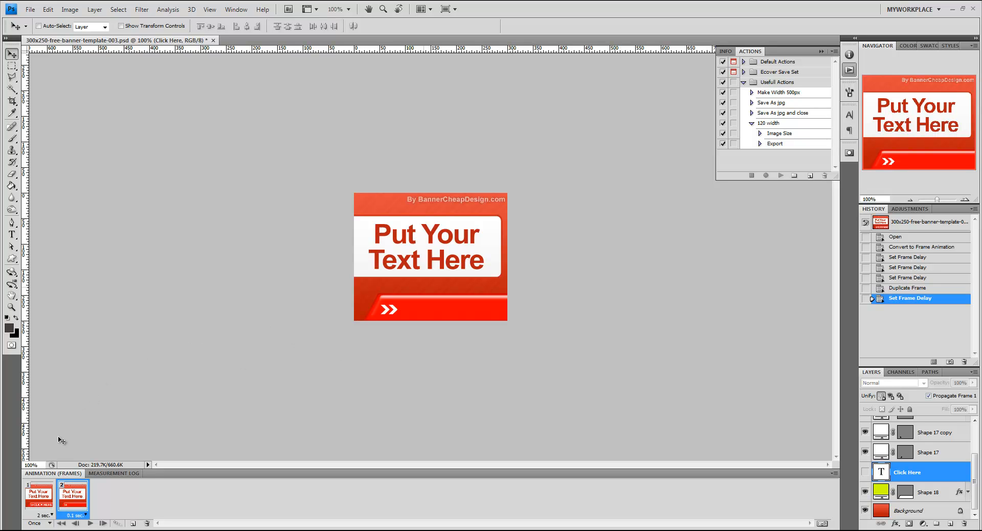
pyautogui.click(32, 506)
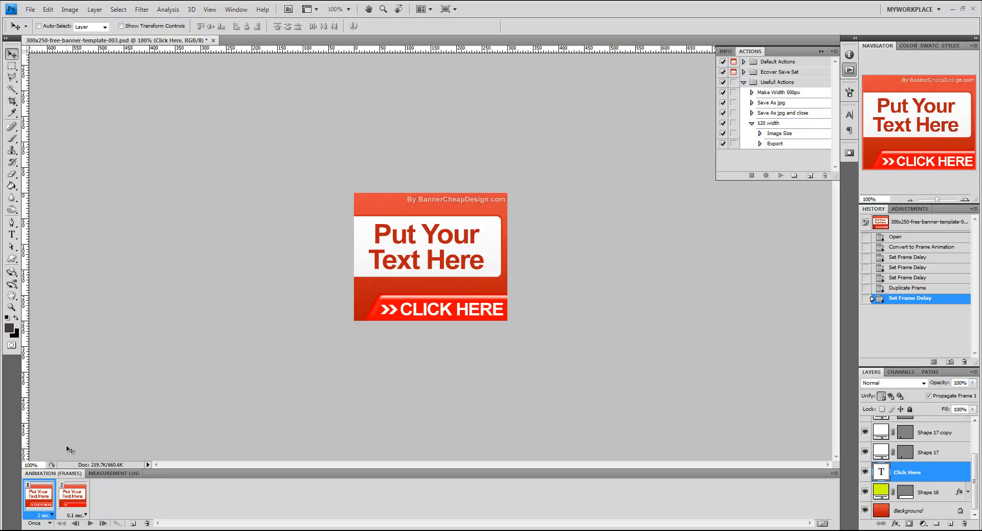
pyautogui.click(72, 495)
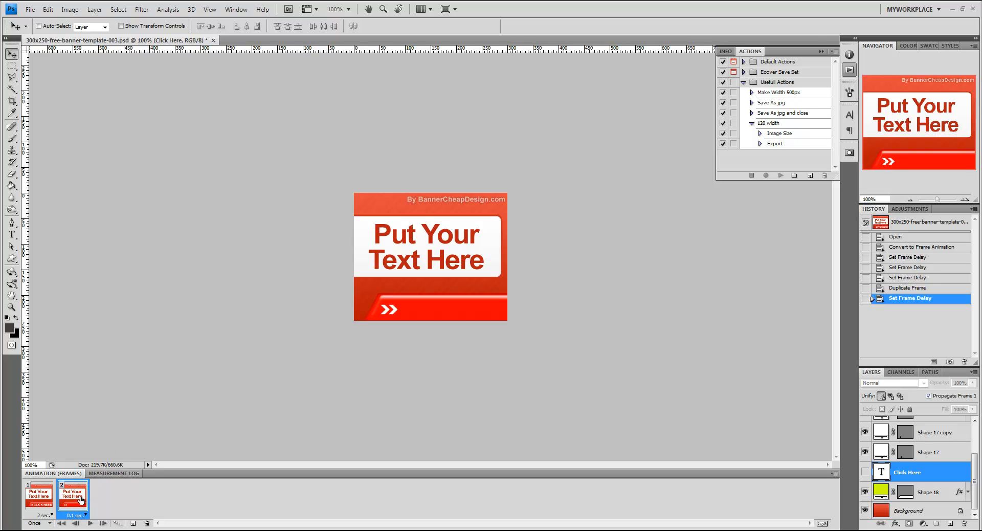
pyautogui.click(34, 495)
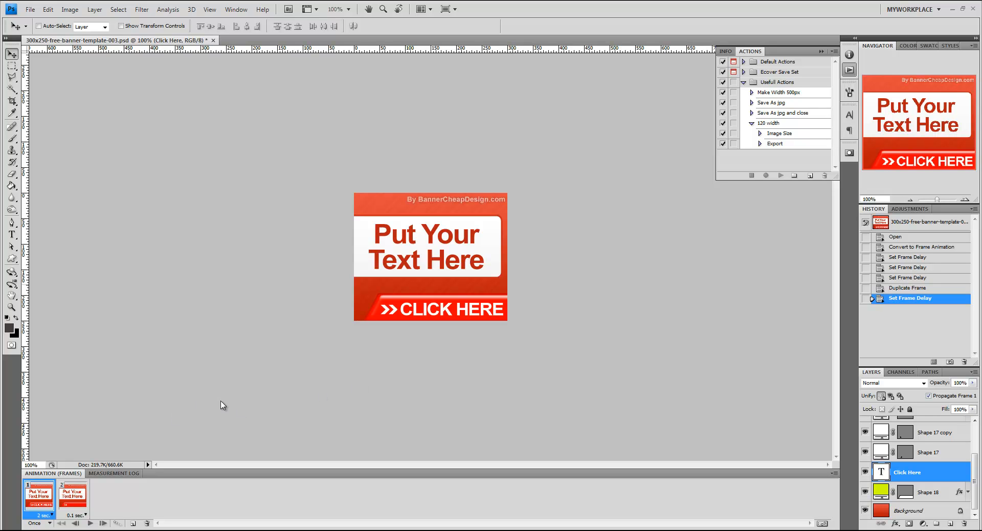
# Step: Try a custom loop count of 5 plays for the animation
pyautogui.click(49, 523)
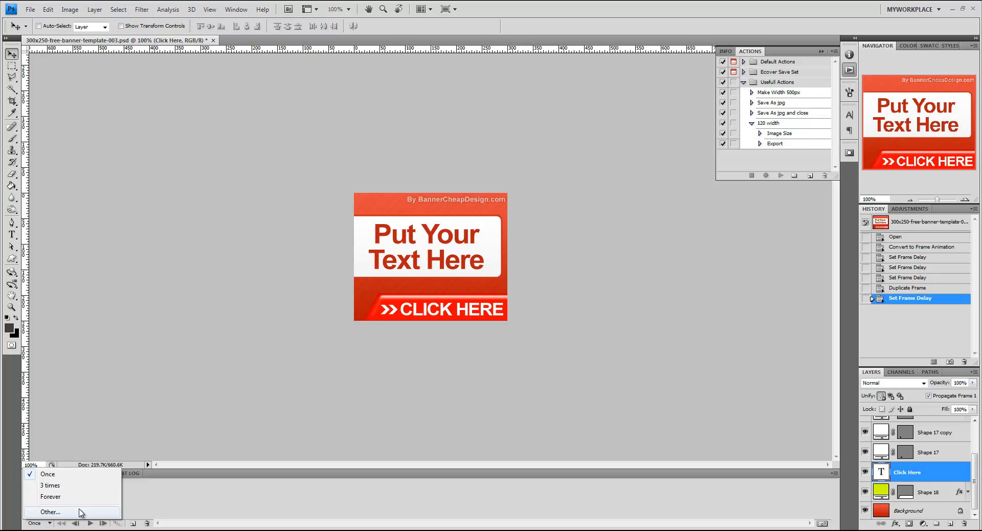
pyautogui.click(51, 512)
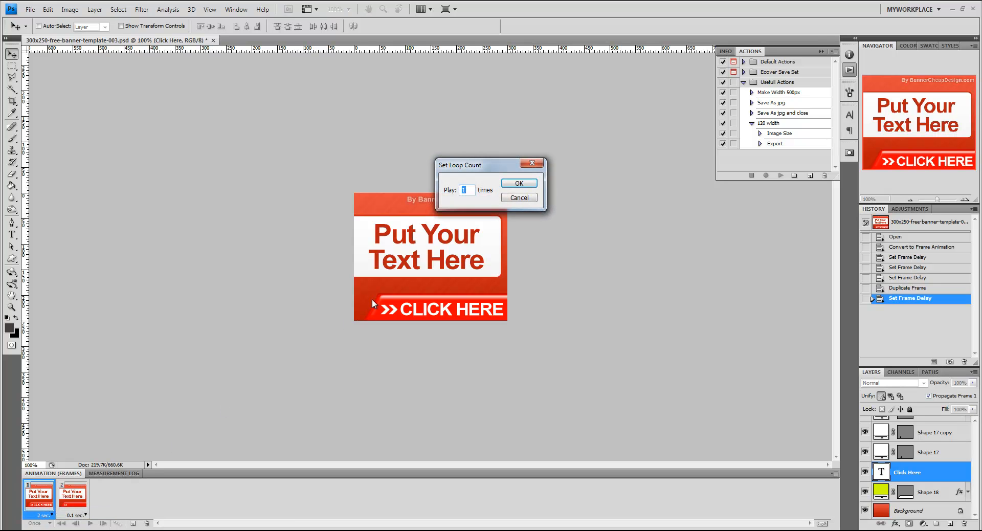
pyautogui.write('5')
pyautogui.click(518, 185)
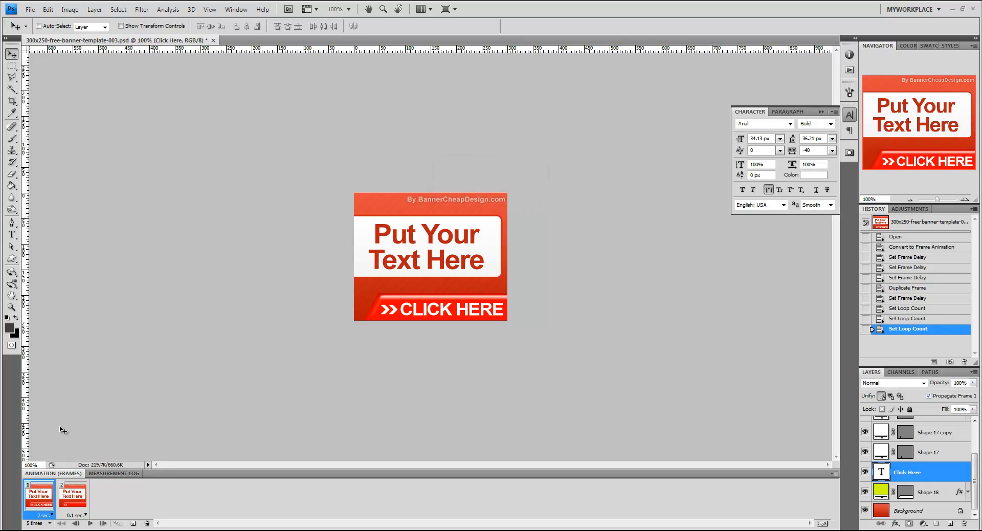
# Step: Set the animation to loop Forever, then preview the playback and stop it
pyautogui.click(40, 524)
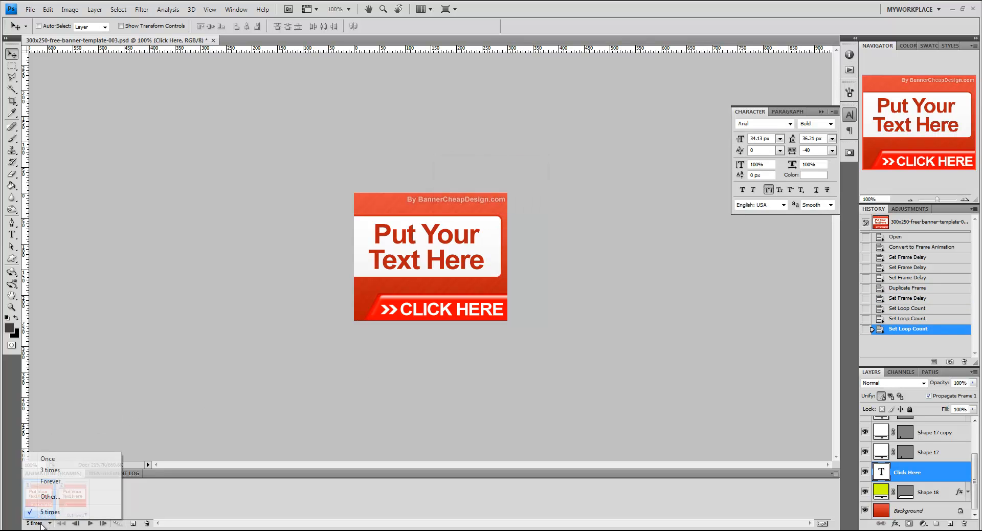
pyautogui.click(56, 483)
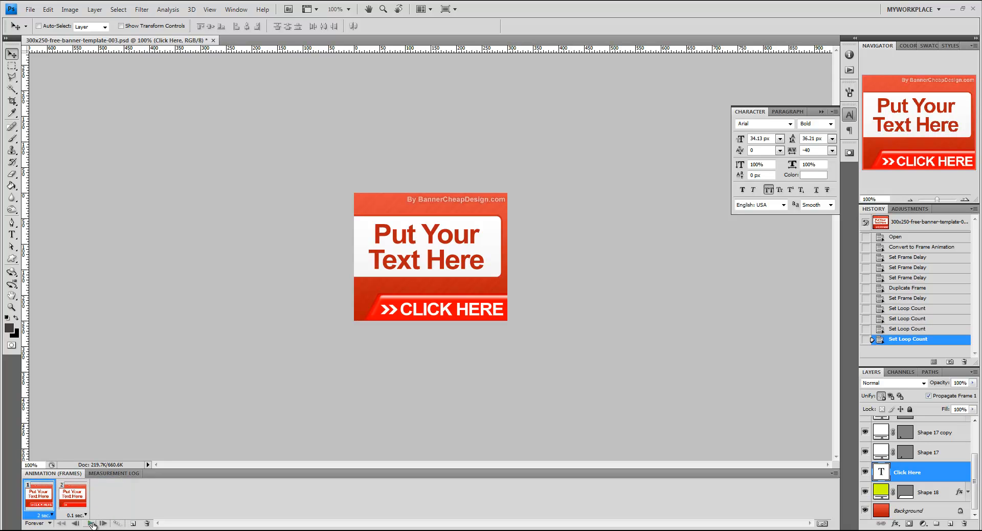
pyautogui.click(91, 524)
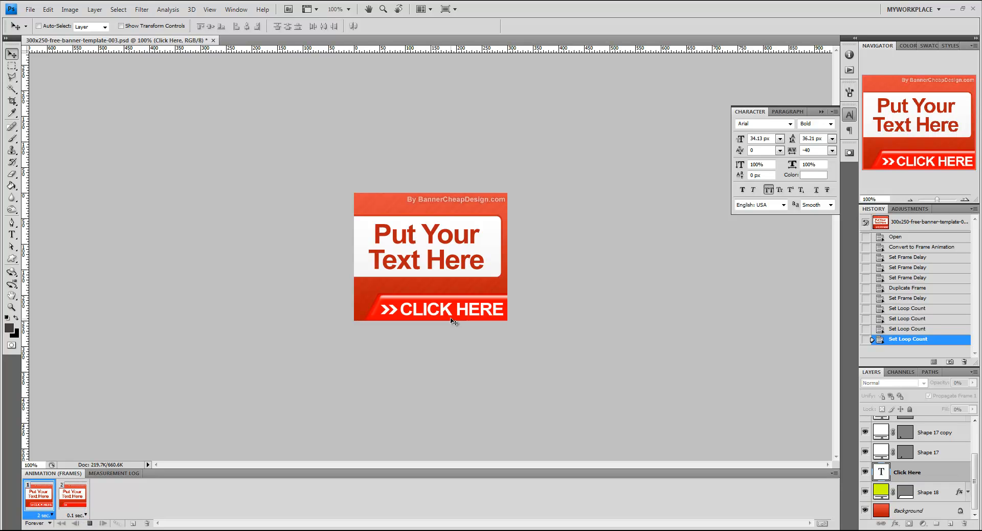
pyautogui.press('space')
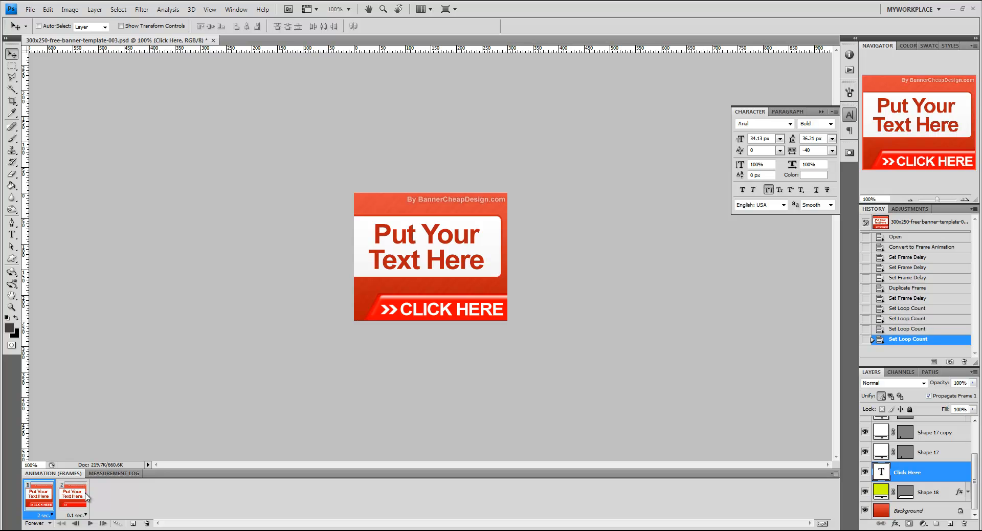
# Step: Duplicate from frame 2 a third frame with the Click Here layer shown and a fourth frame with it hidden
pyautogui.click(65, 495)
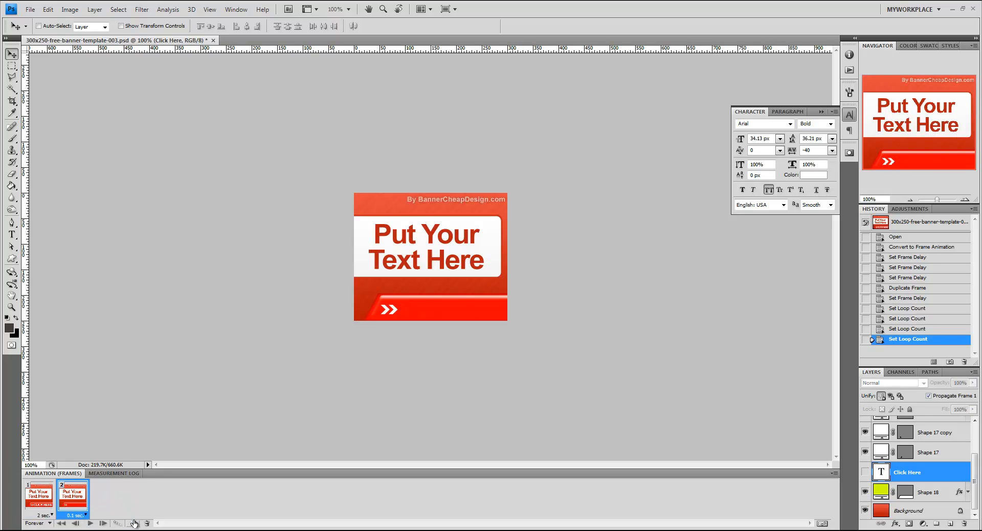
pyautogui.click(133, 524)
pyautogui.click(865, 473)
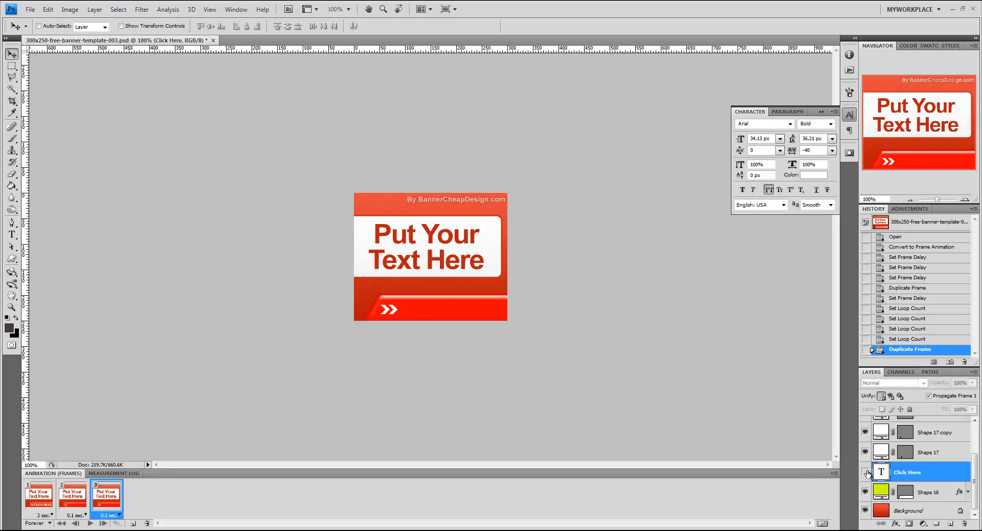
pyautogui.click(133, 523)
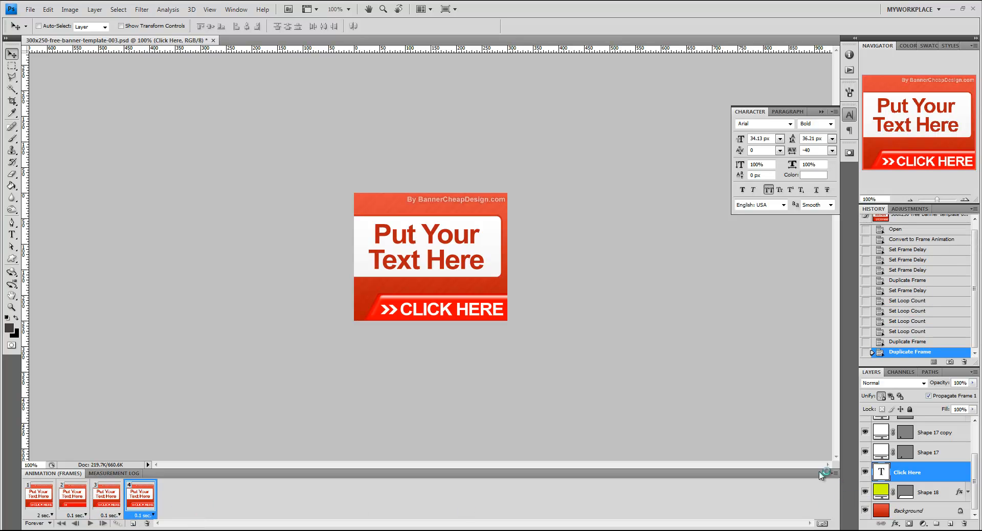
pyautogui.click(867, 472)
# Step: Set the third frame's delay to 0.2 seconds, then play the animation and stop it
pyautogui.click(113, 515)
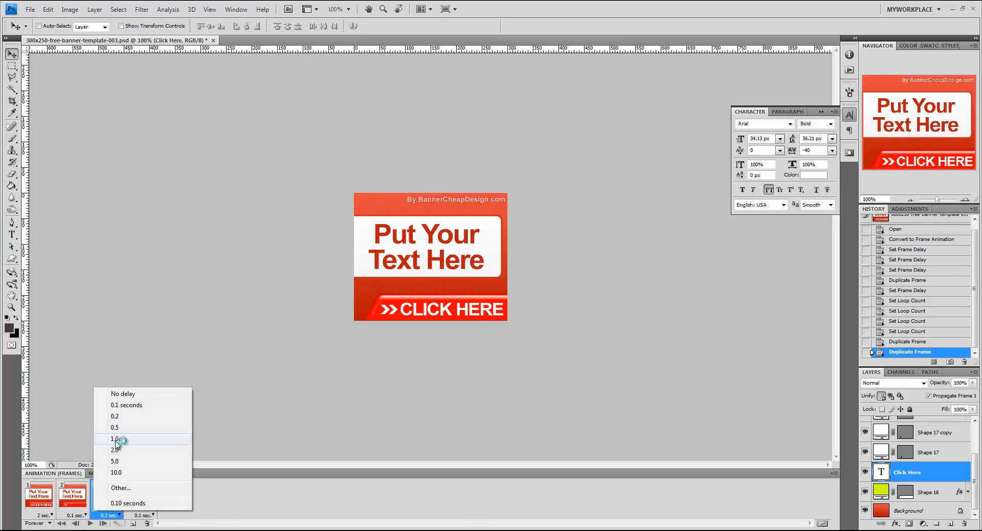
pyautogui.click(115, 416)
pyautogui.click(90, 524)
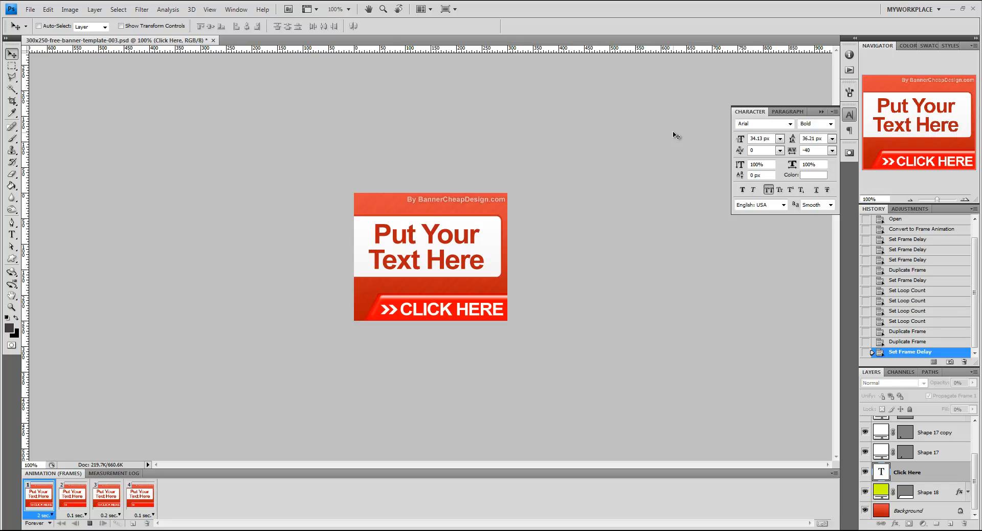
pyautogui.press('space')
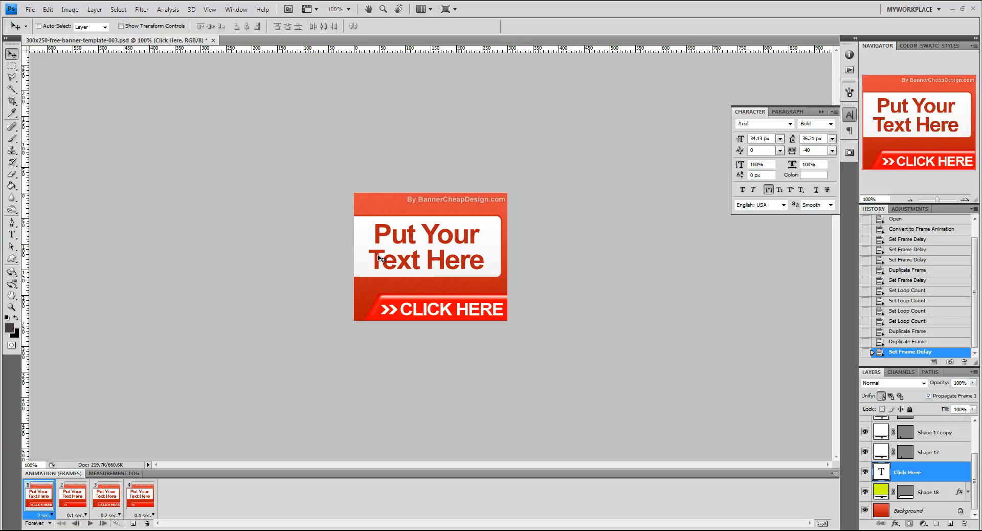
# Step: Export the animation for the web in GIF format, replacing the existing 300x250-free-banner-template-003 file in New folder
pyautogui.click(29, 9)
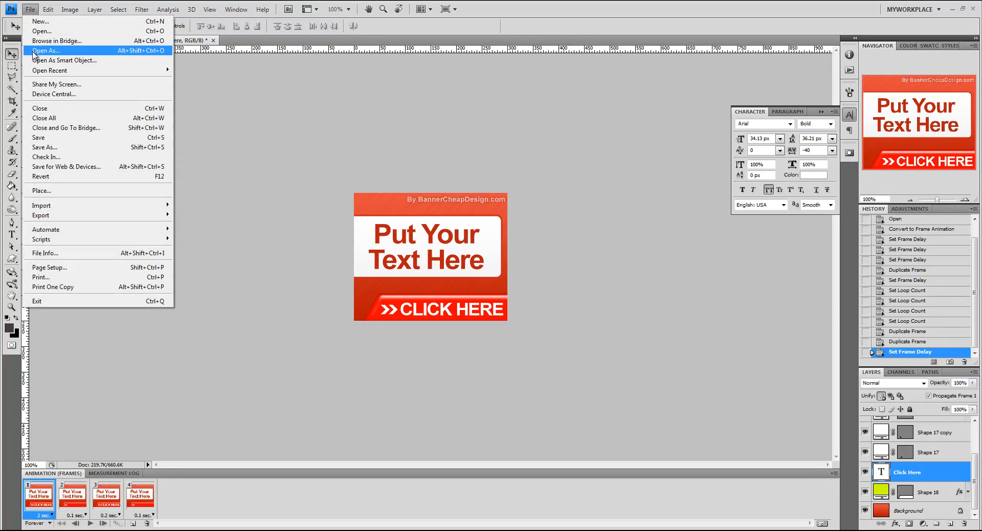
pyautogui.click(107, 166)
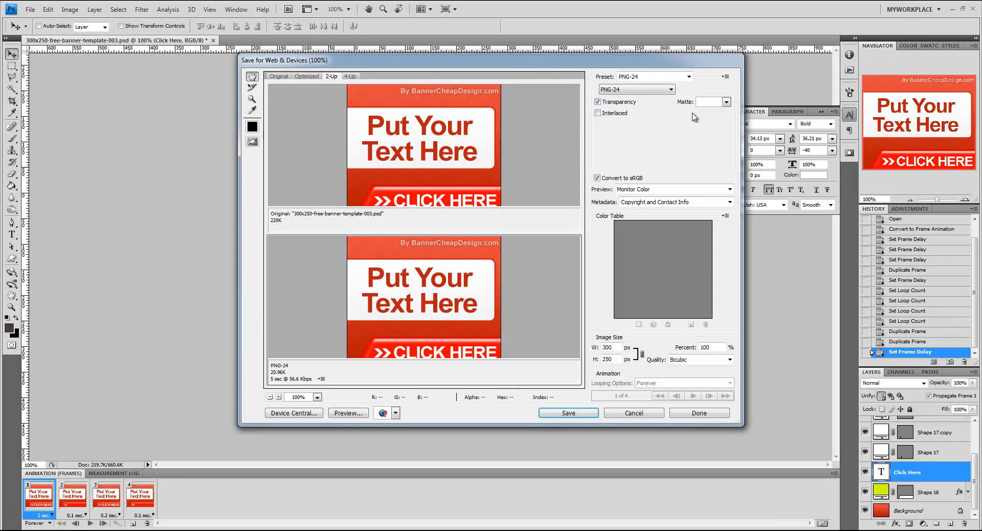
pyautogui.click(653, 90)
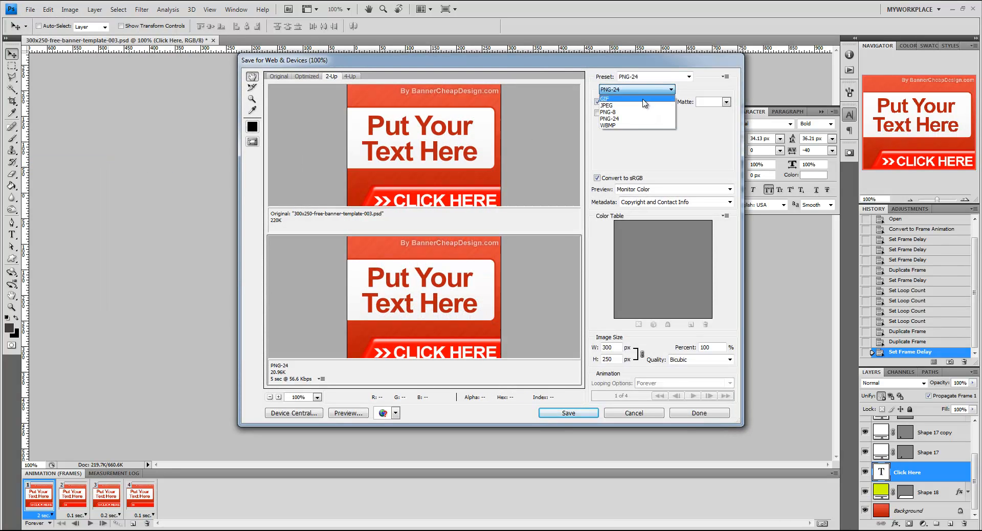
pyautogui.click(619, 90)
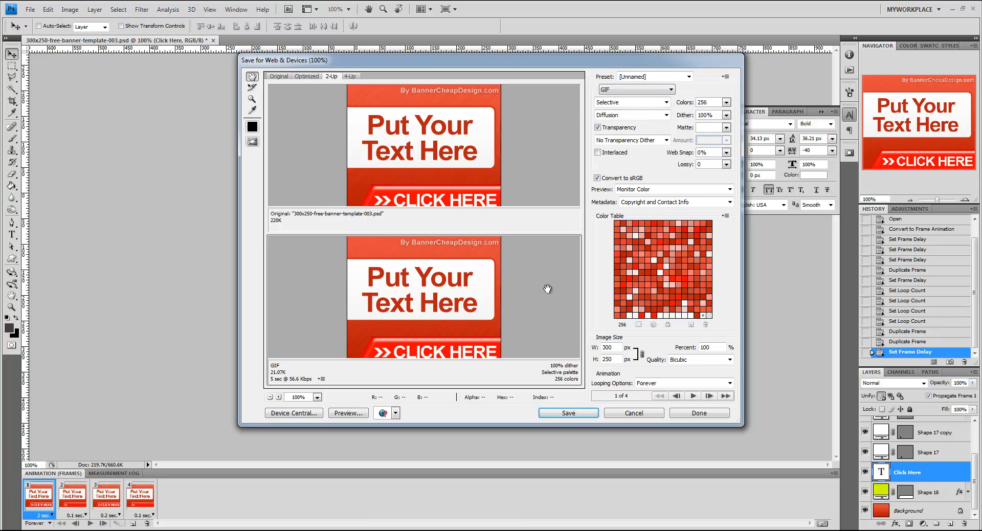
pyautogui.click(569, 413)
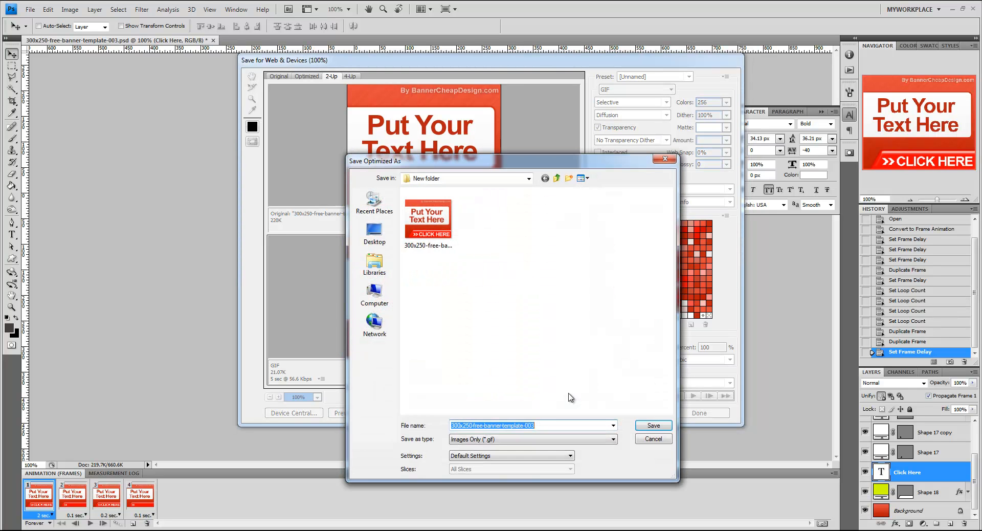
pyautogui.doubleClick(432, 218)
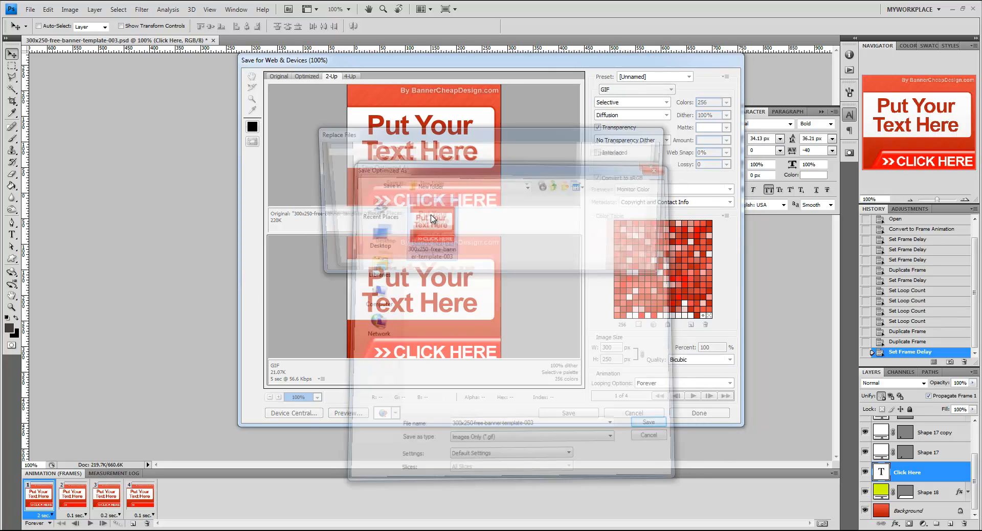
pyautogui.click(548, 264)
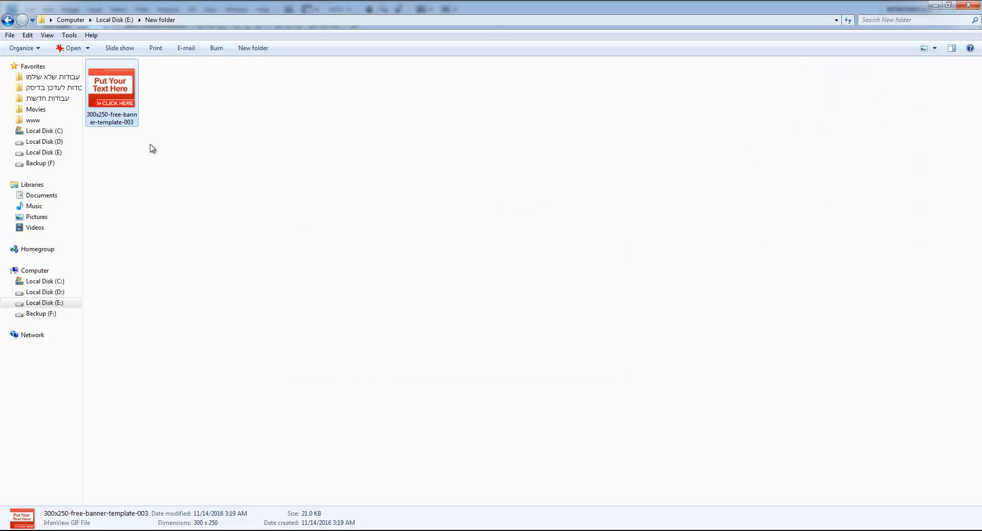
# Step: Open the exported 300x250-free-banner-template-003 GIF from New folder to check its playback, and return to Photoshop
pyautogui.doubleClick(112, 91)
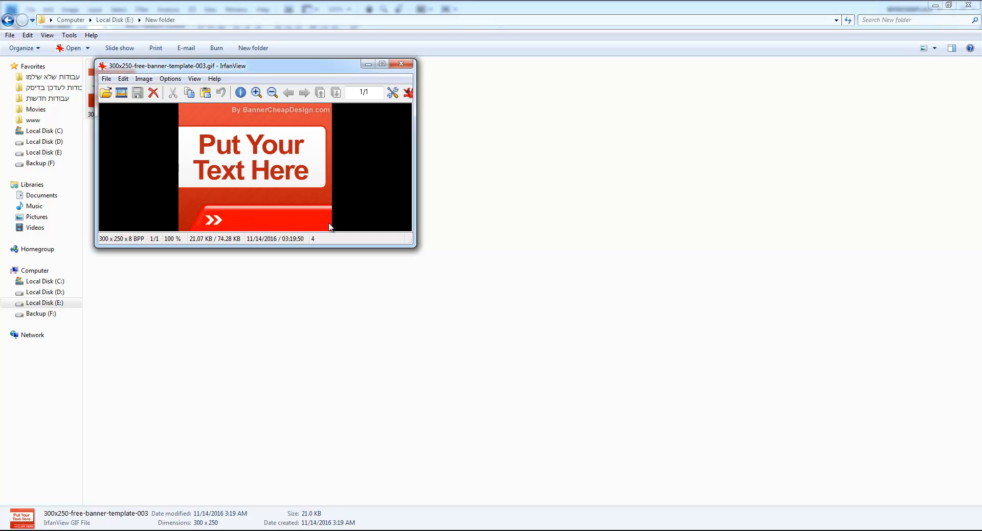
pyautogui.click(622, 209)
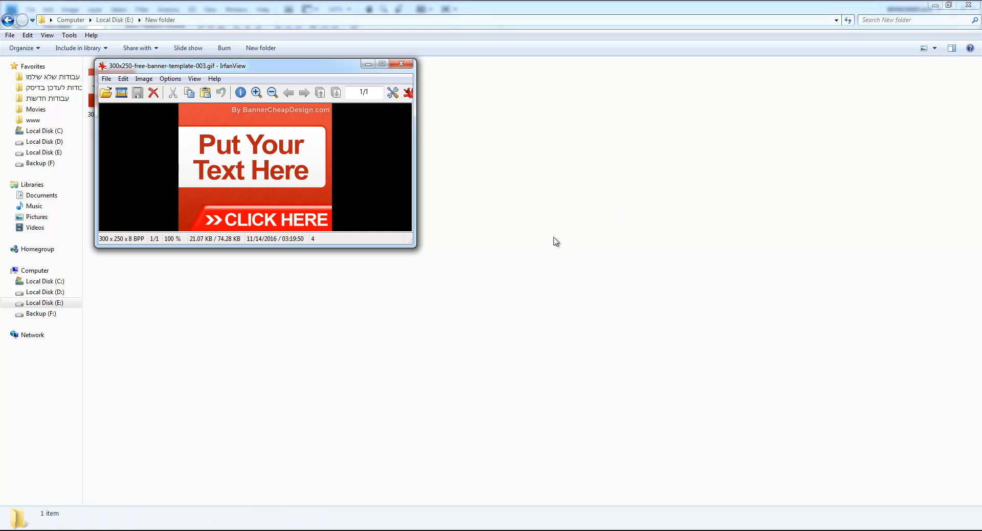
pyautogui.click(179, 530)
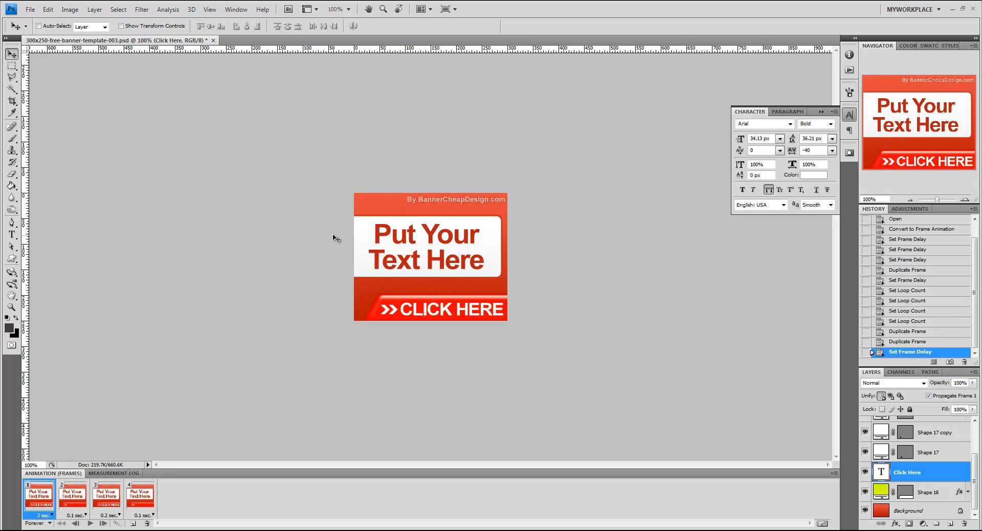